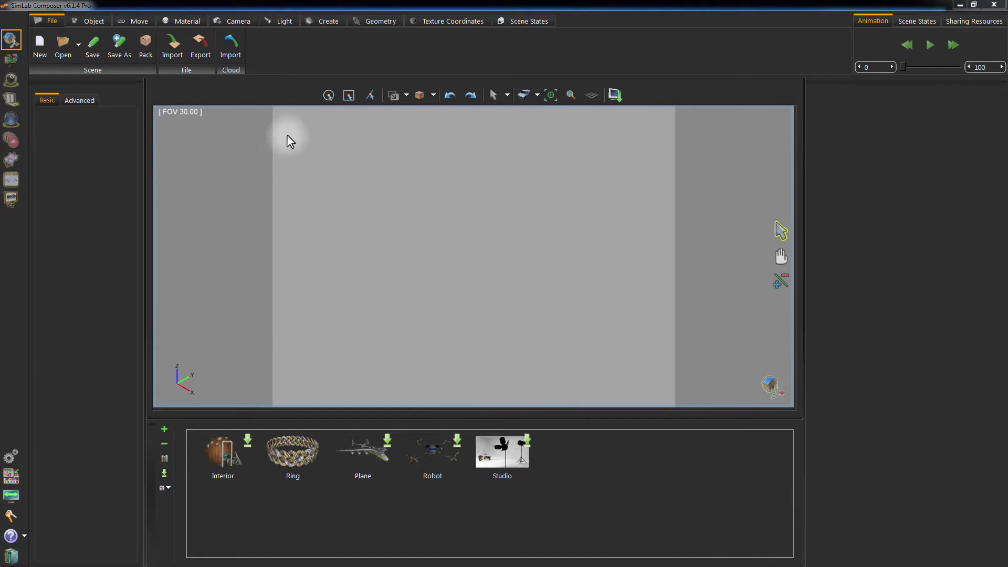
Sign in to Onshape as the cloud import source using the account e-mail and password.
click(230, 41)
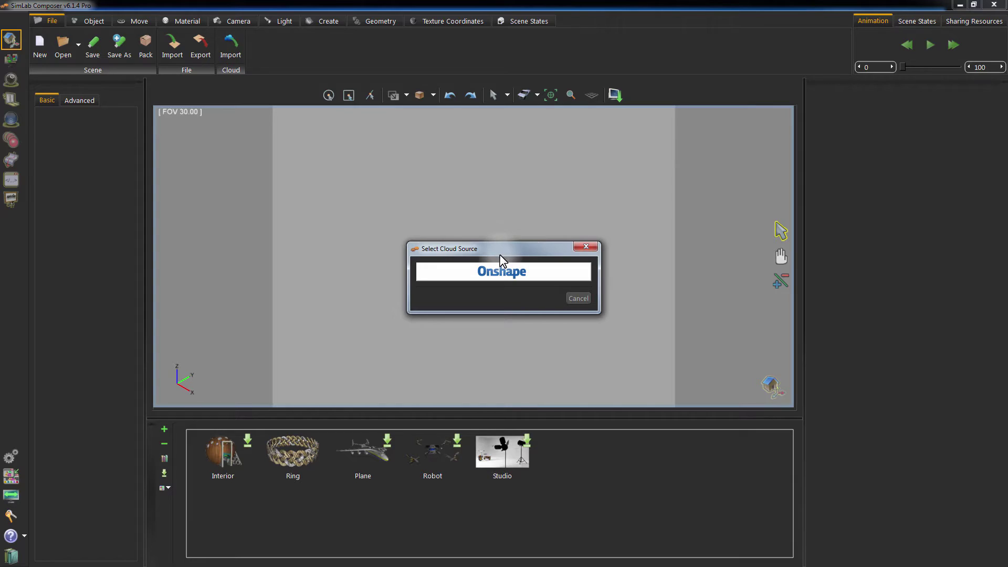
click(502, 273)
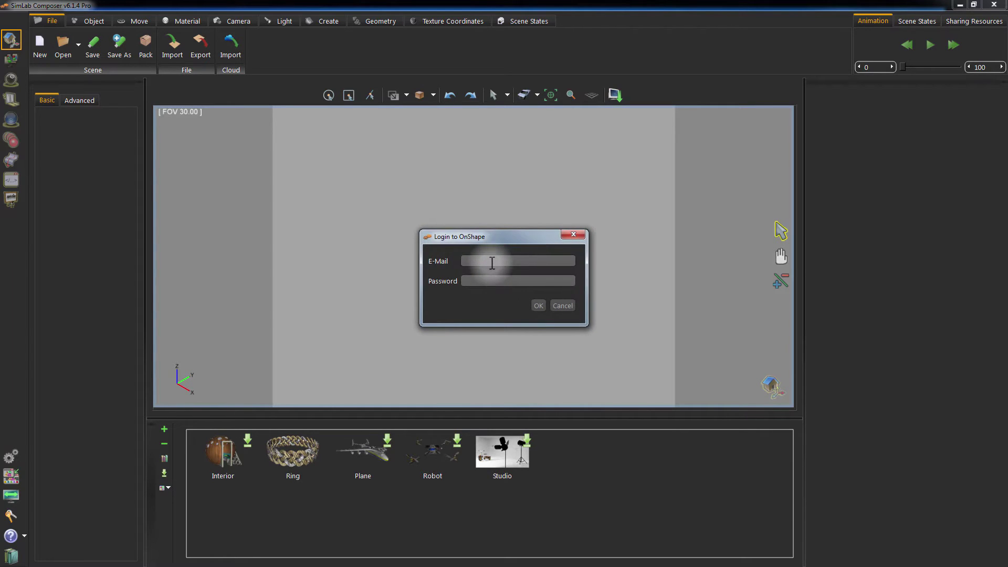
click(492, 263)
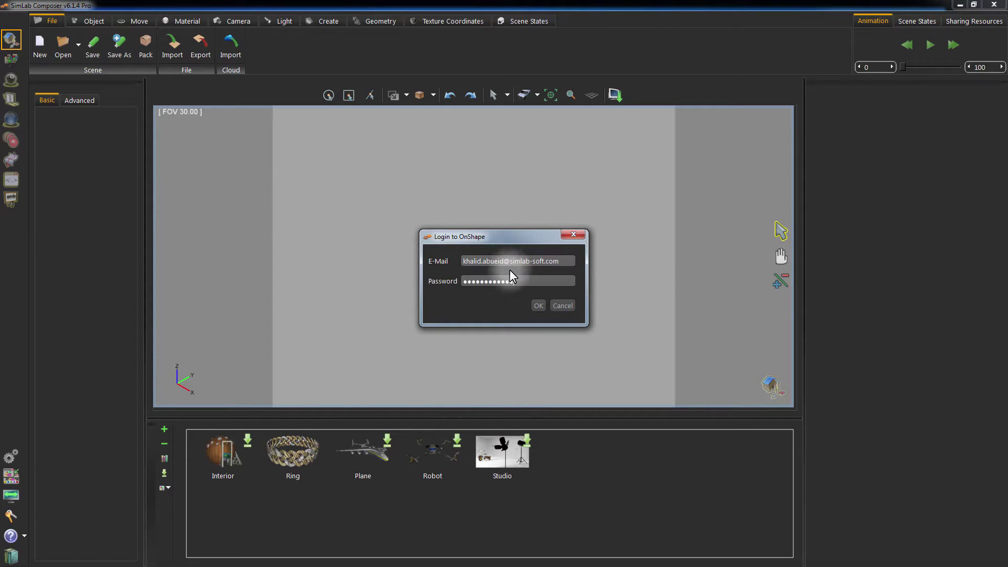
click(538, 306)
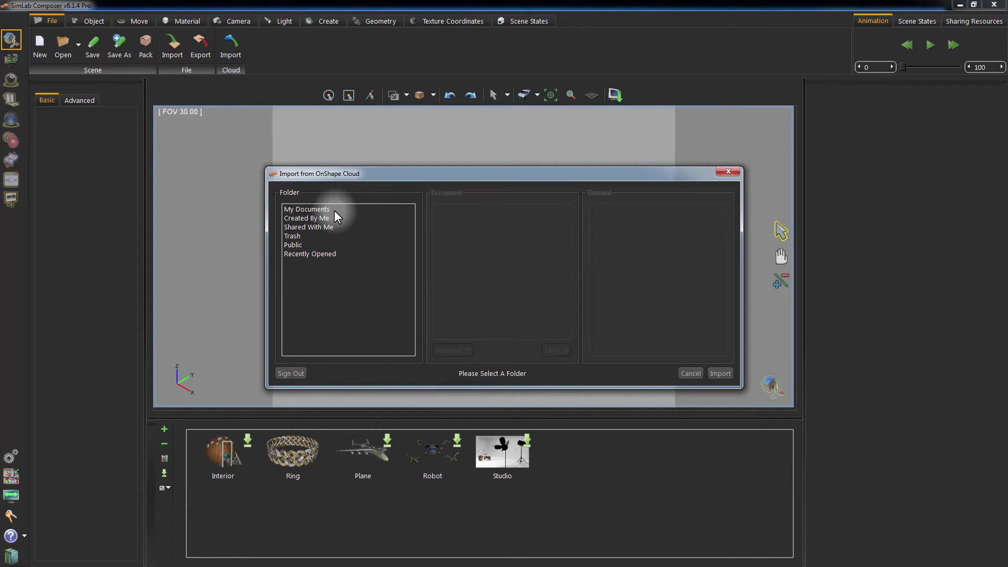
Import the Wind Meter Main element from the Public 'Sample - Wind Meter - Copy' document.
click(305, 246)
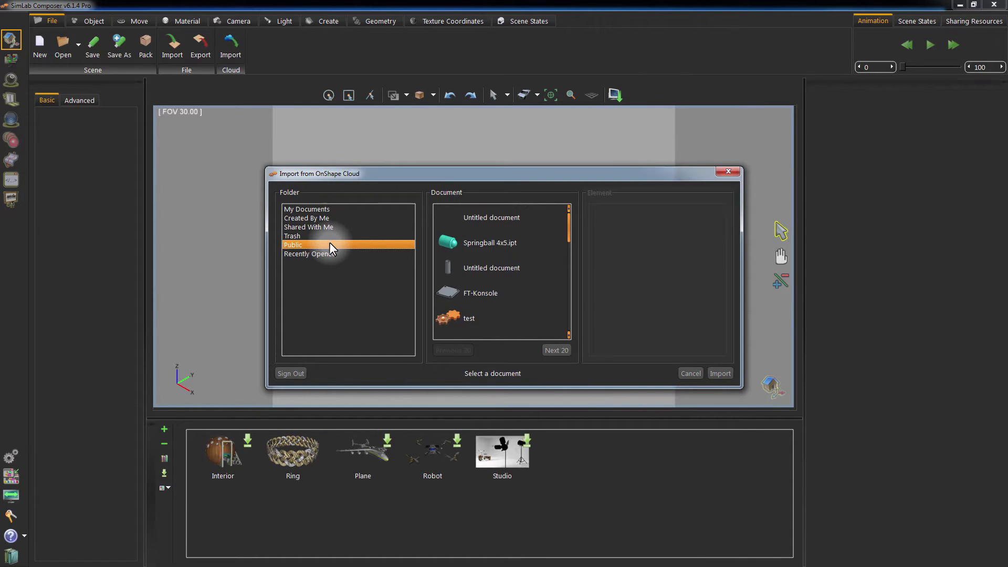
drag(569, 233, 573, 231)
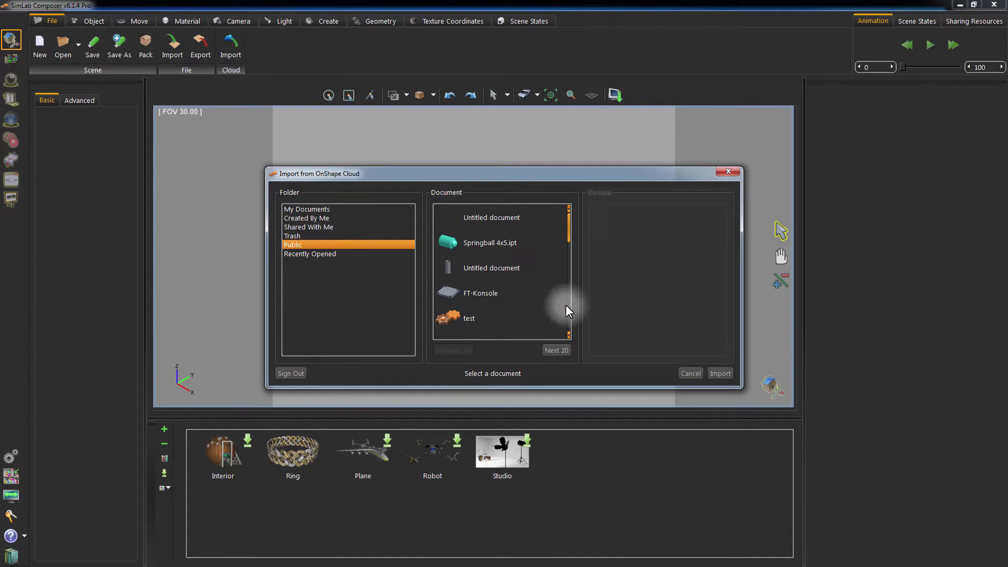
click(560, 350)
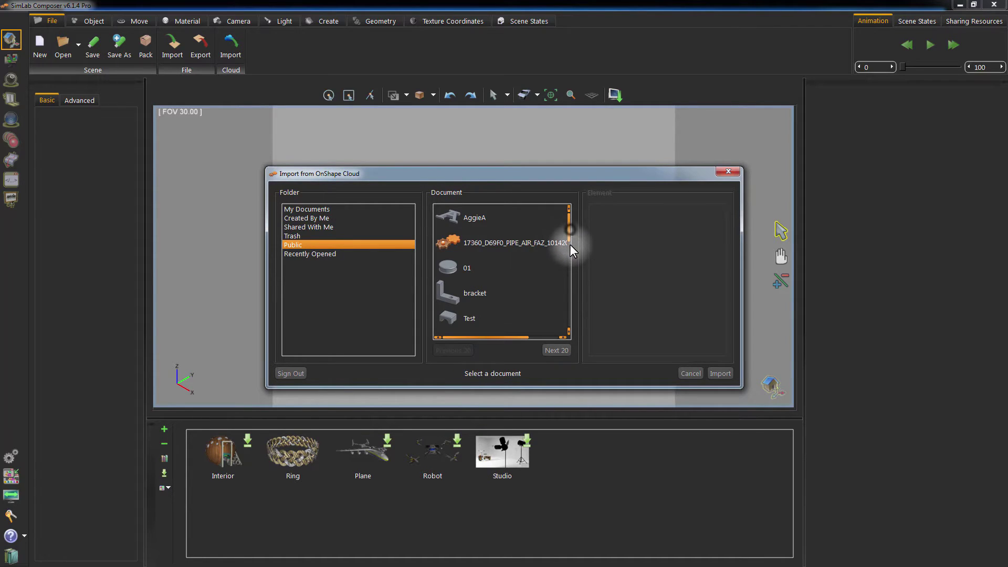
drag(571, 238, 568, 262)
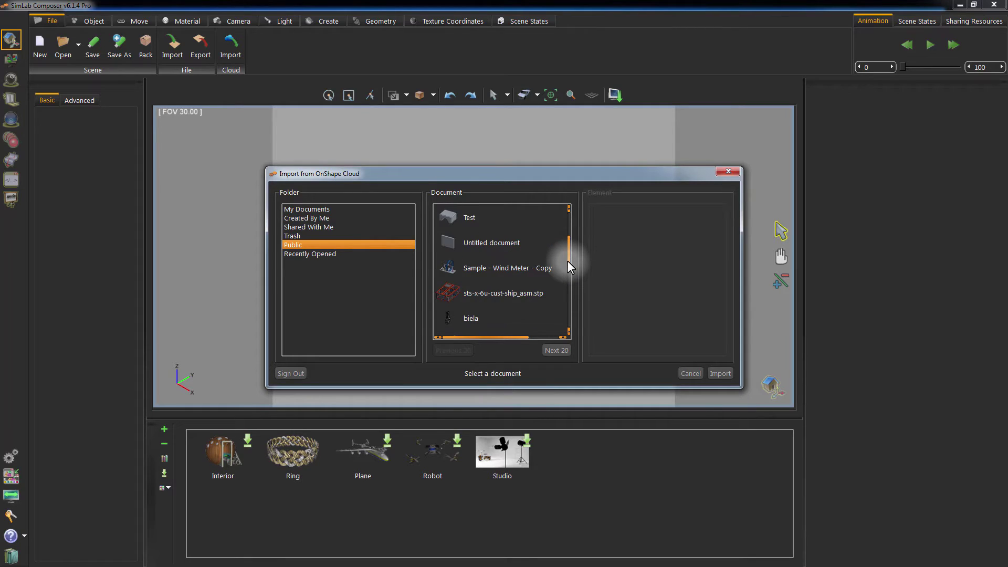
click(500, 273)
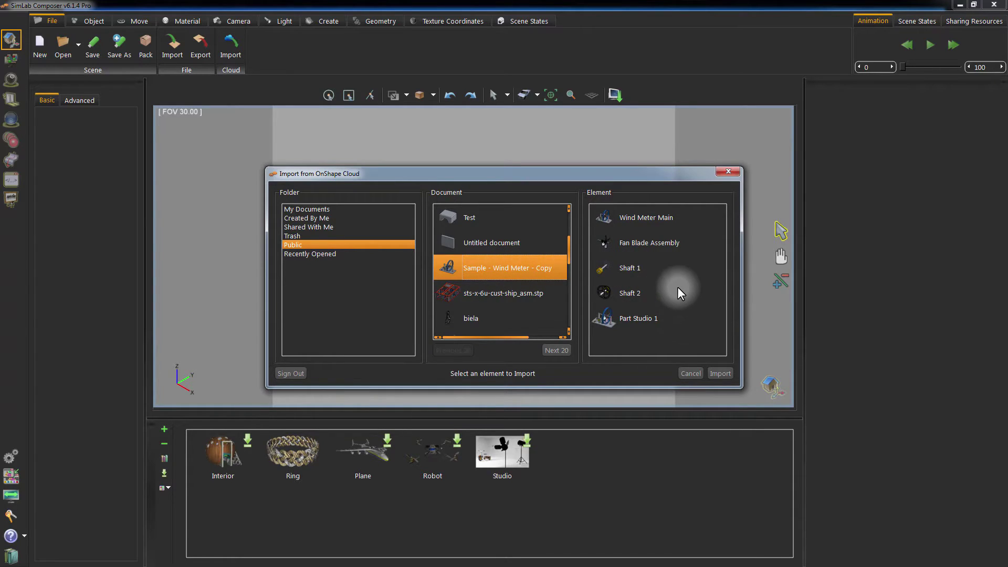
click(656, 219)
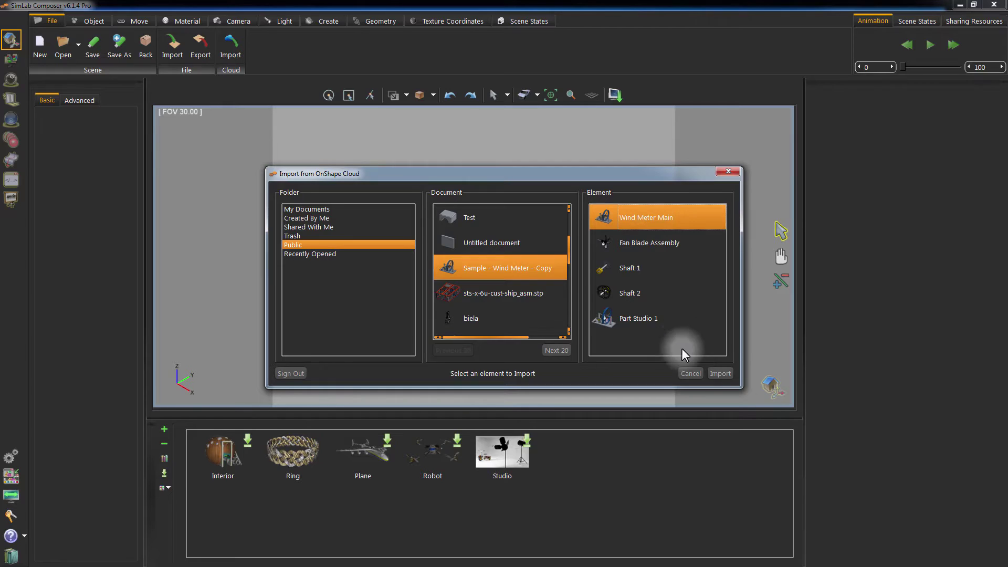
click(726, 374)
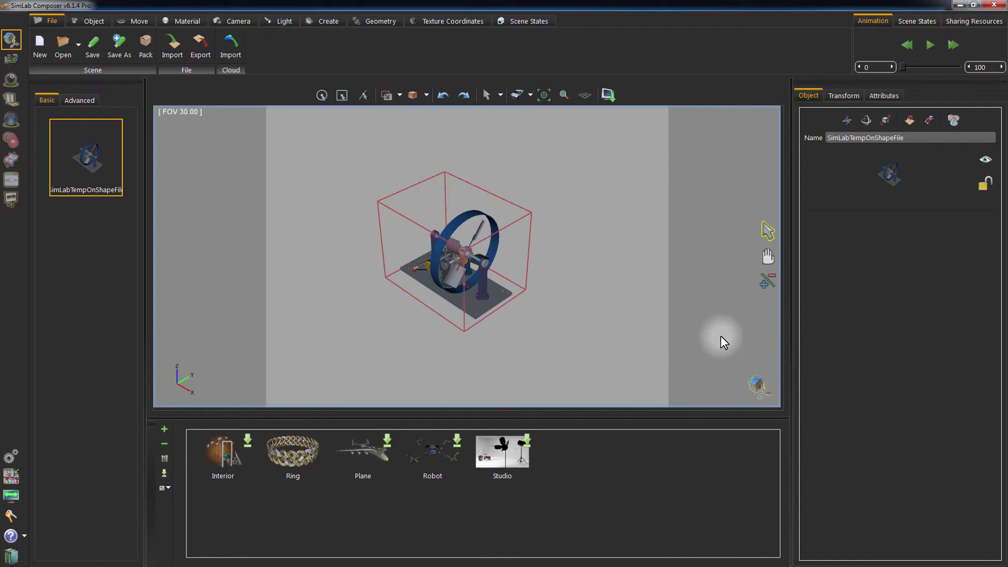
Orbit and zoom the imported wind meter in the real-time render view, then show the Material library.
drag(520, 322, 555, 213)
scroll(555, 304, up, 5)
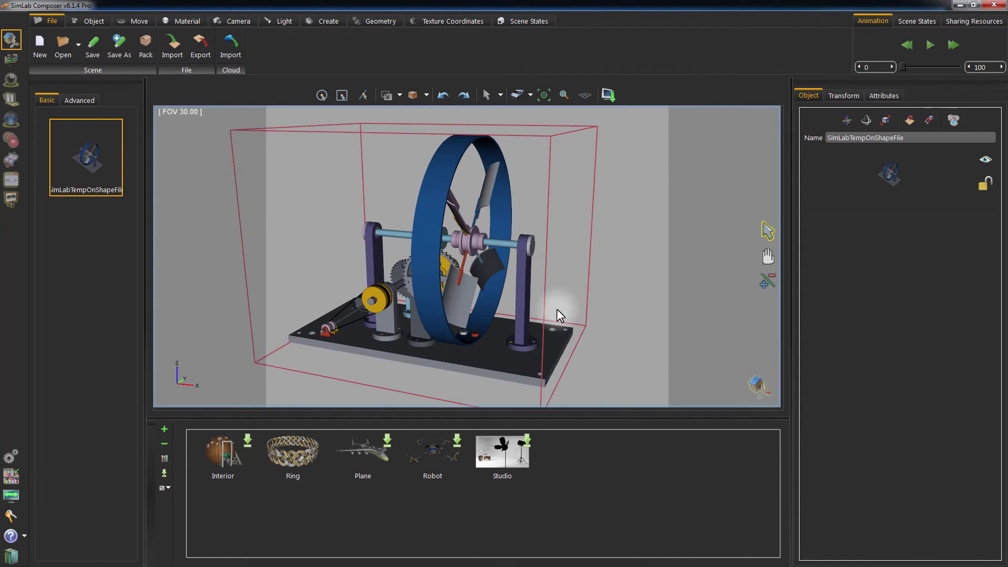
mouse_move(389, 255)
mouse_down()
mouse_move(707, 250)
mouse_move(597, 199)
mouse_move(636, 224)
mouse_move(266, 264)
mouse_move(353, 220)
mouse_move(401, 240)
mouse_move(424, 201)
mouse_move(421, 211)
mouse_up()
scroll(599, 241, up, 3)
scroll(598, 241, up, 3)
scroll(599, 257, down, 2)
scroll(595, 189, down, 4)
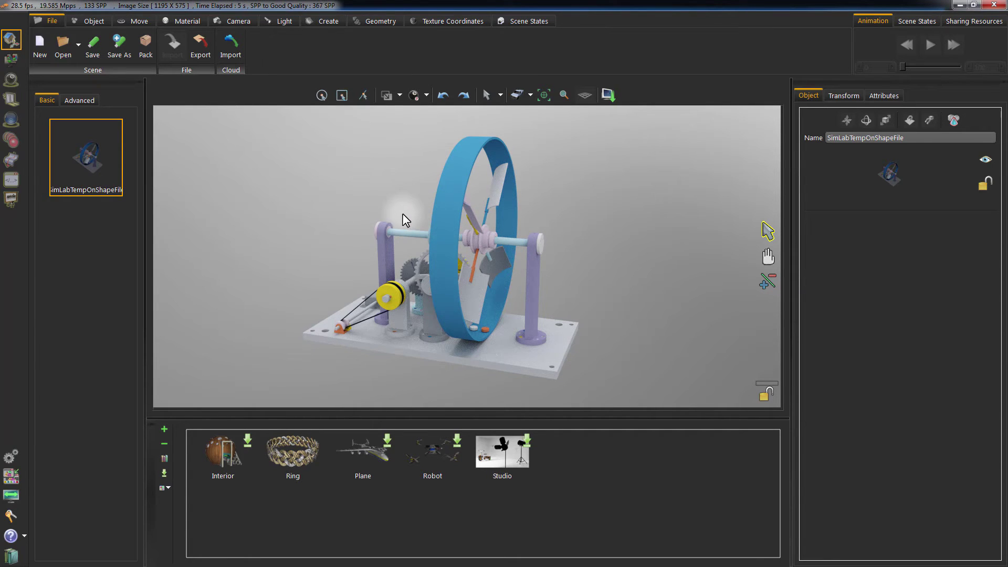
drag(350, 218, 641, 224)
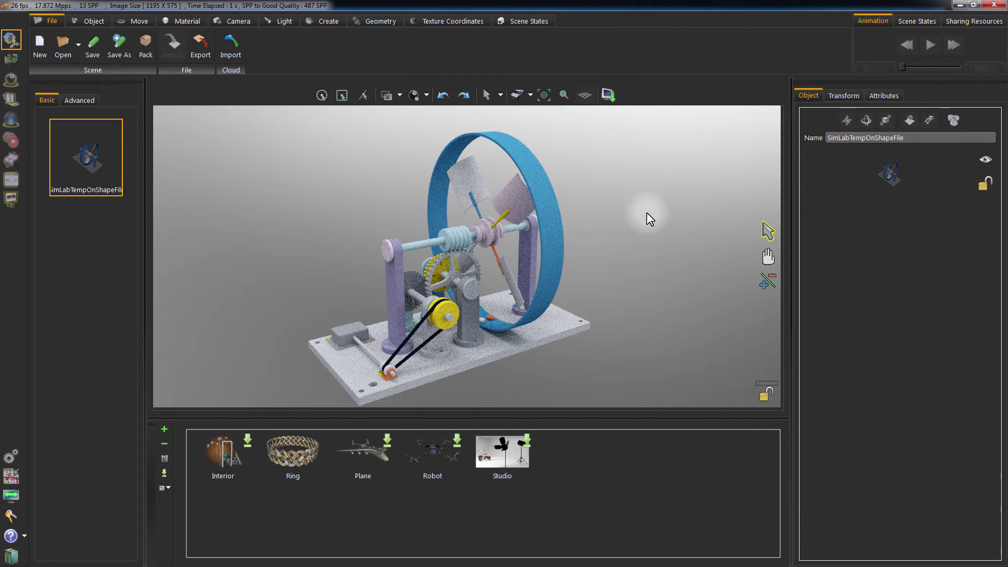
click(171, 25)
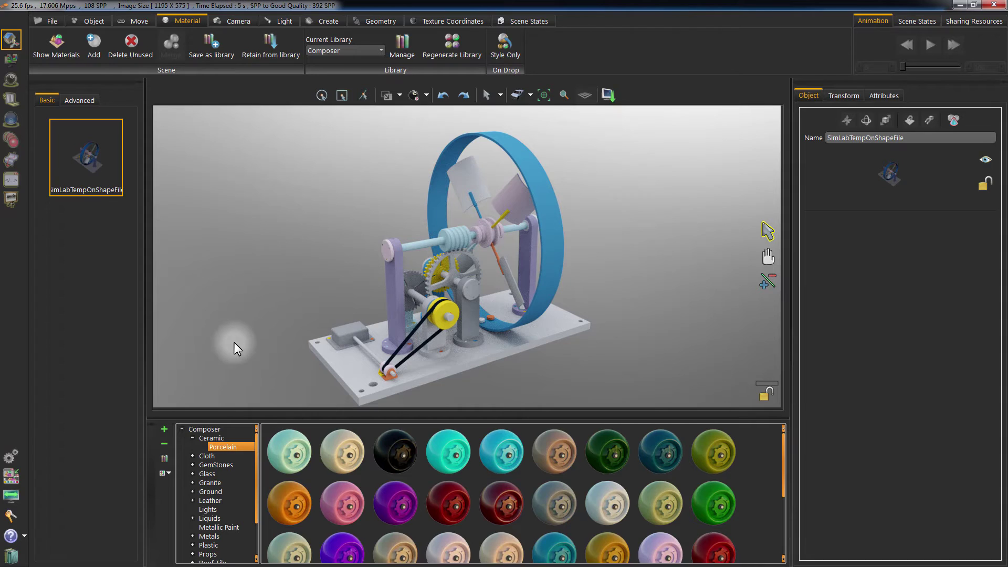
Apply the Blue Anodized metal from the Metals library to the casing ring.
drag(257, 444, 255, 481)
click(216, 491)
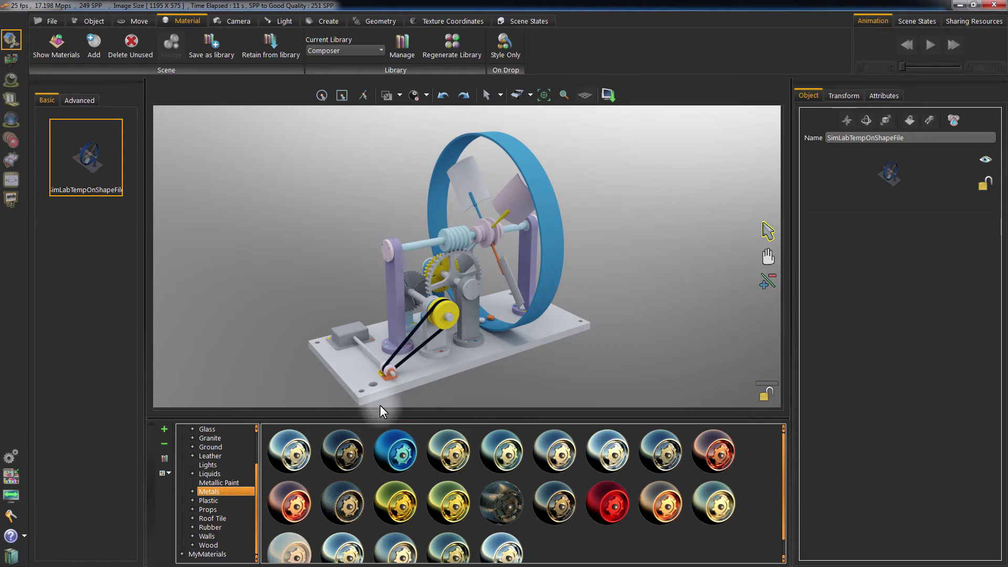
click(393, 441)
drag(387, 447, 544, 230)
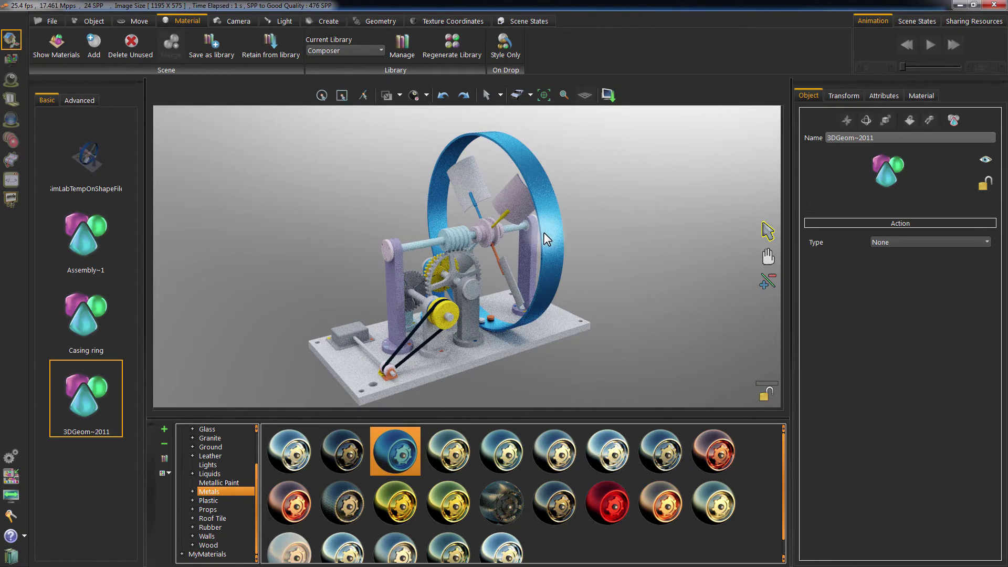
Select the worm shaft bearing pillar and show its material settings.
drag(348, 276, 380, 263)
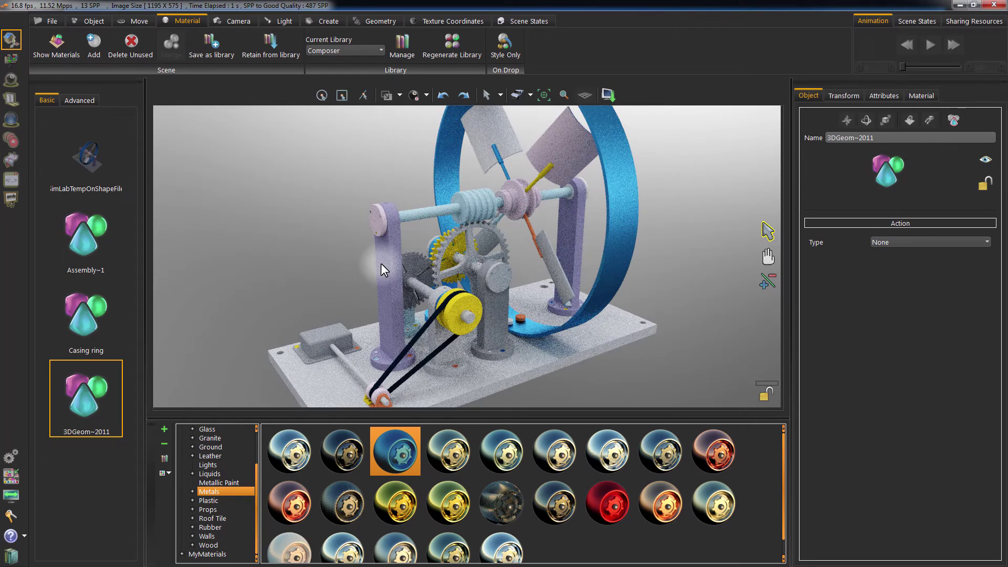
click(380, 263)
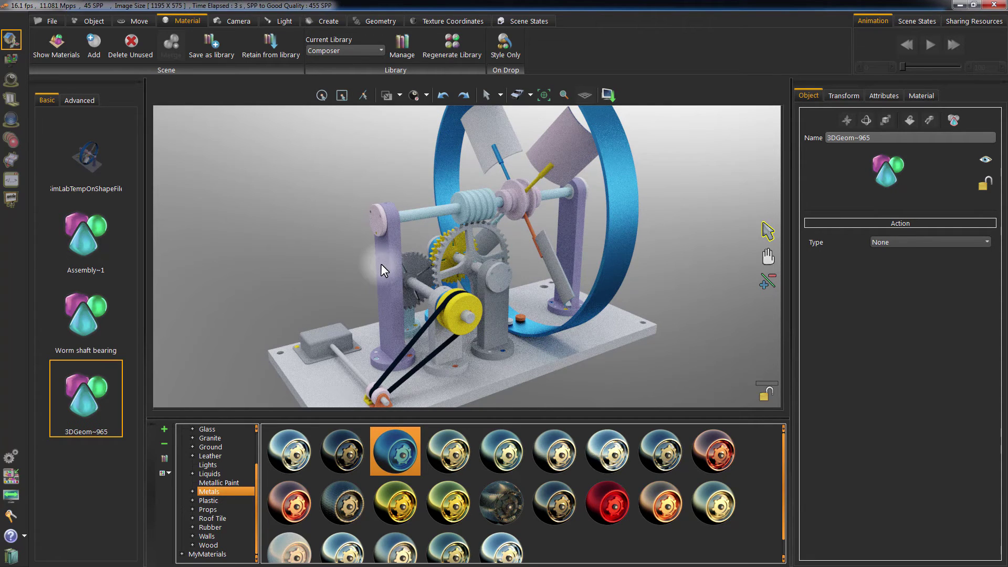
click(914, 95)
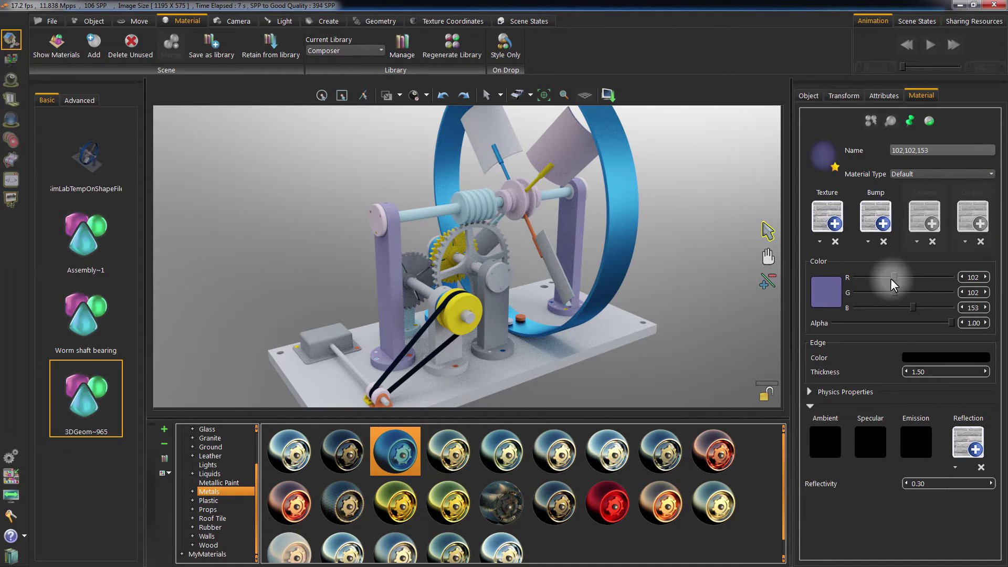
Make the bearing's purple material a Metal type with roughness raised to about 0.39.
drag(893, 277, 893, 276)
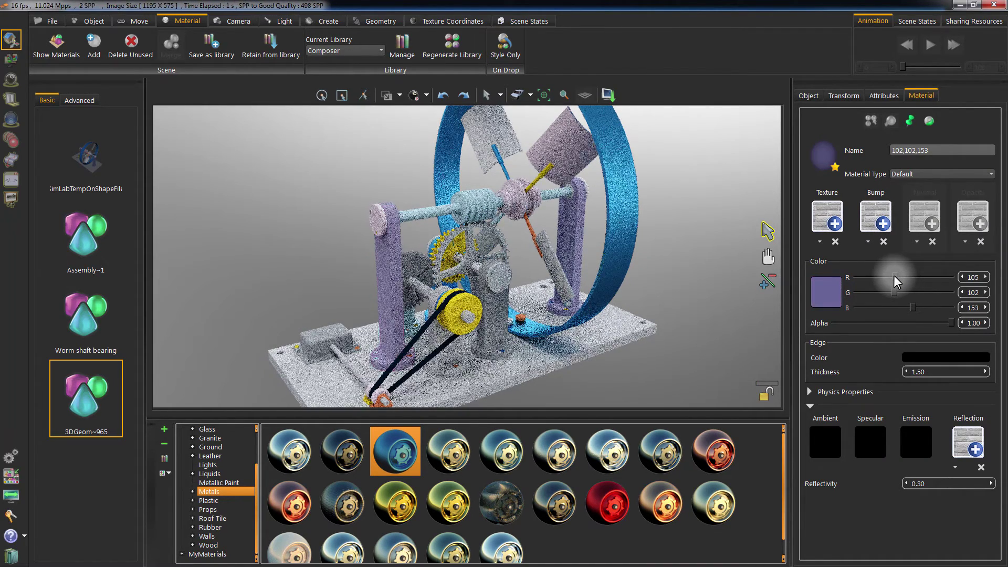
click(906, 174)
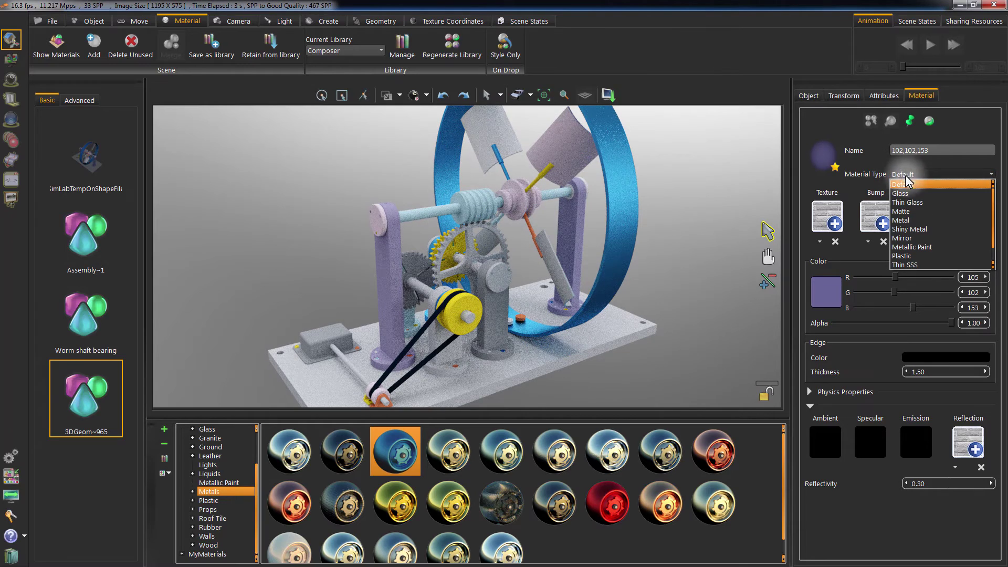
click(904, 221)
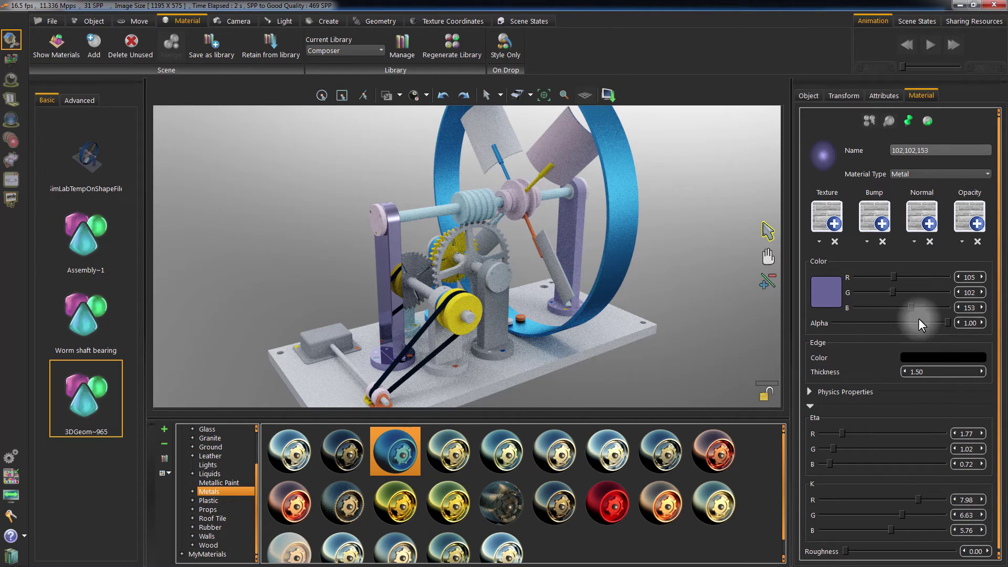
scroll(990, 367, down, 1)
drag(845, 557, 884, 551)
Orbit around the mechanism to inspect the render and return to the shaded preview.
drag(704, 282, 507, 298)
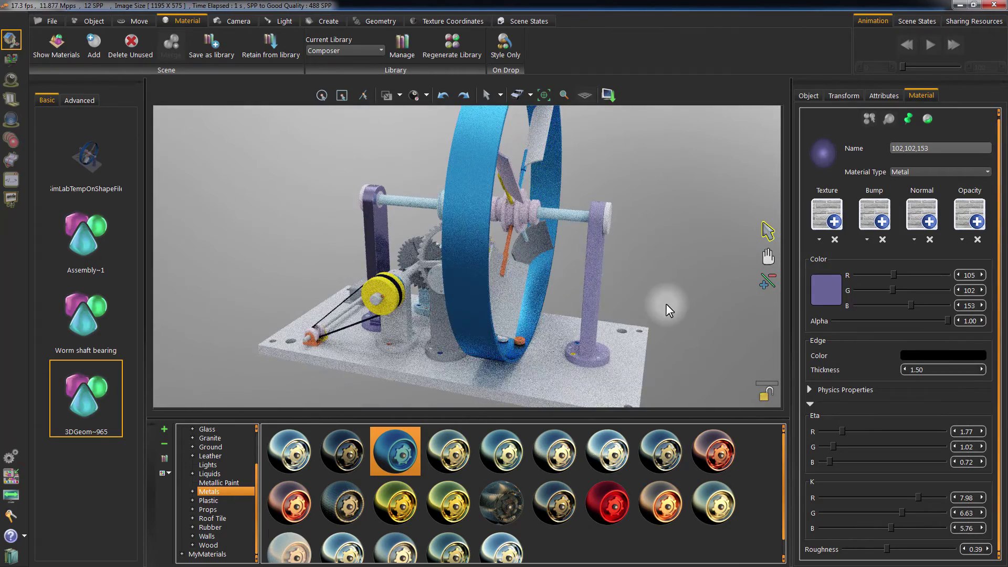
drag(677, 302, 628, 269)
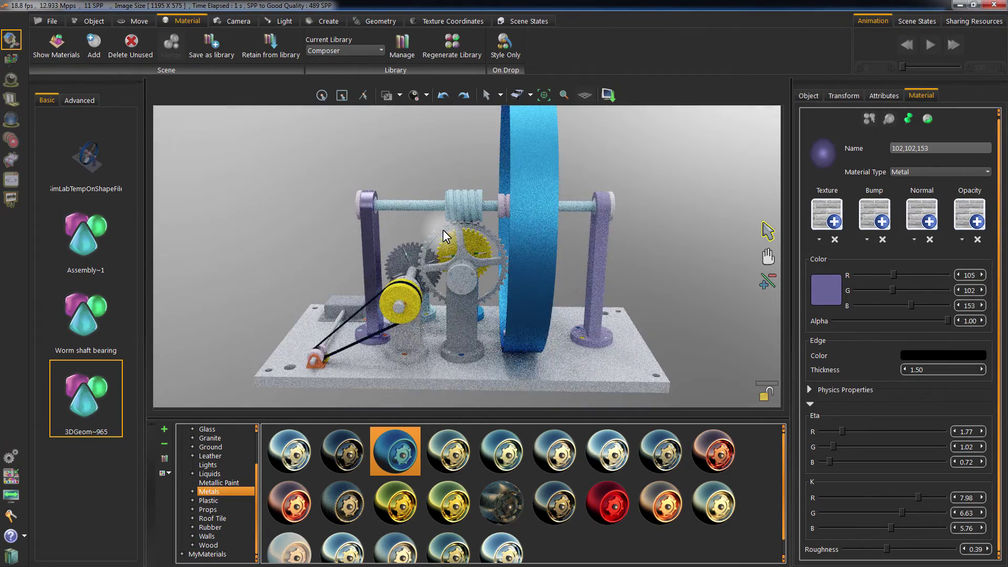
drag(455, 253, 575, 250)
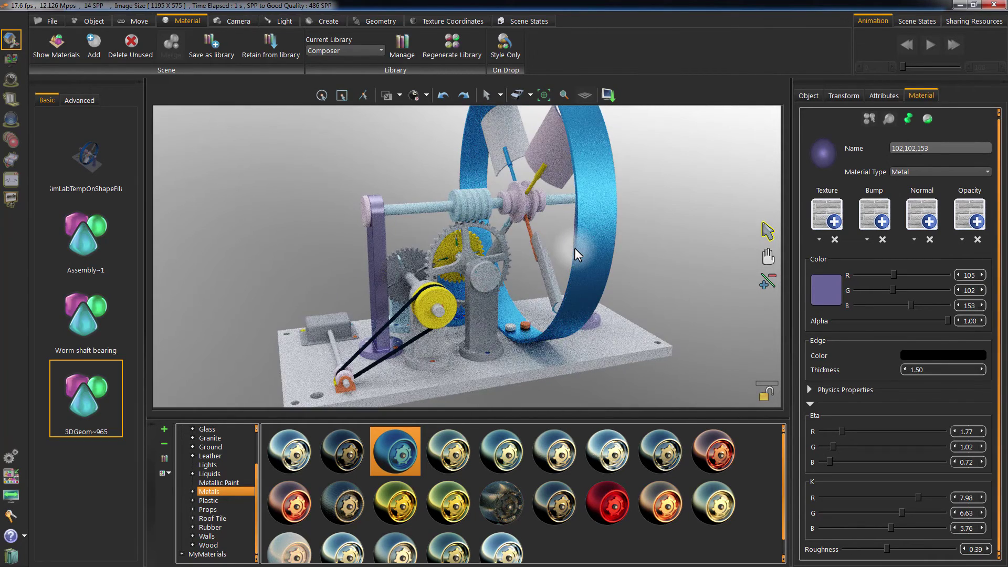
key(Escape)
drag(642, 249, 521, 259)
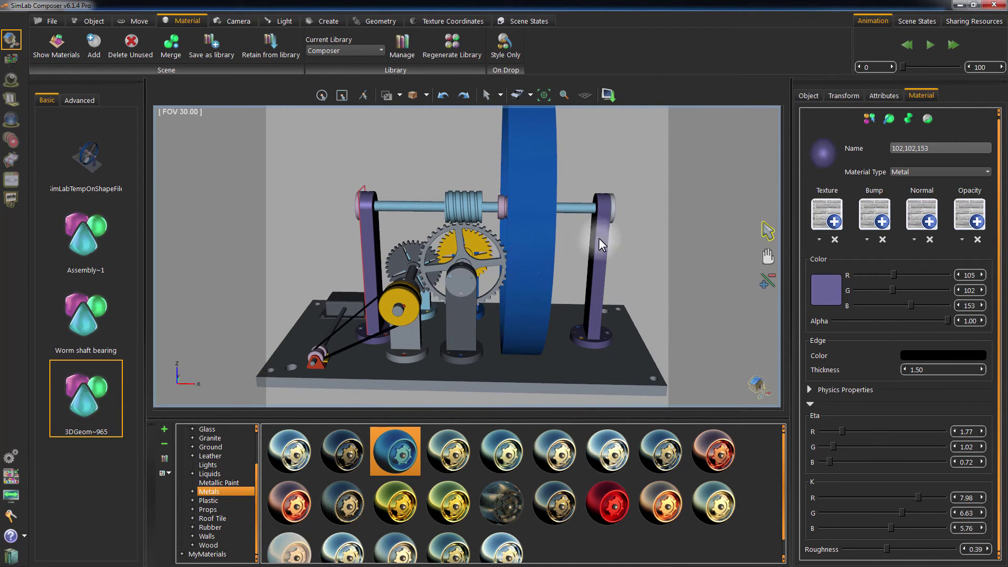
Apply a Brushed metal finish to the central gear shaft bearing block.
click(449, 319)
drag(300, 244, 487, 248)
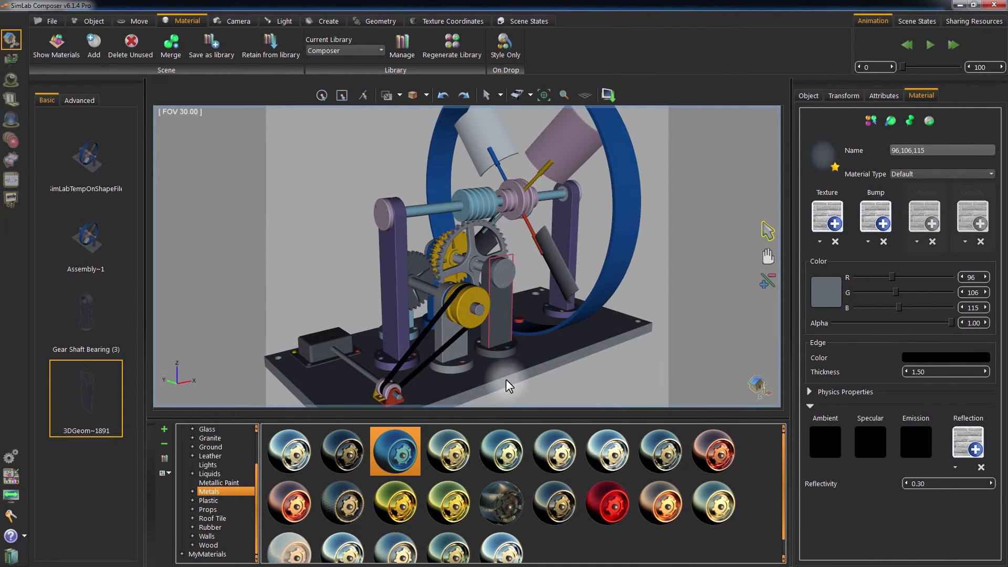
drag(502, 451, 330, 219)
Show the library as small labelled icons and apply Chrome to the worm shaft, adjusting its roughness.
click(169, 474)
click(203, 537)
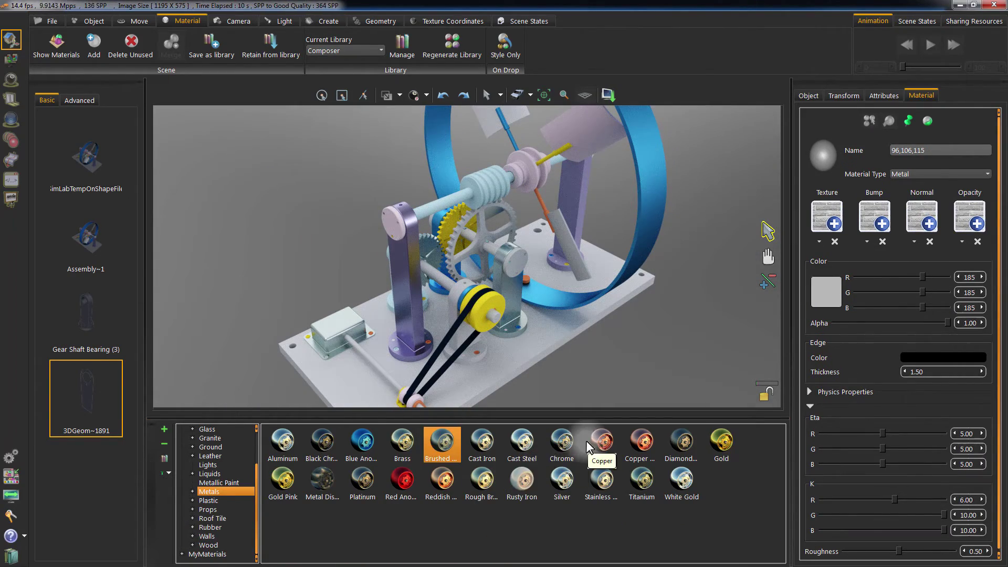
drag(561, 440, 496, 212)
drag(849, 551, 886, 552)
drag(387, 335, 394, 358)
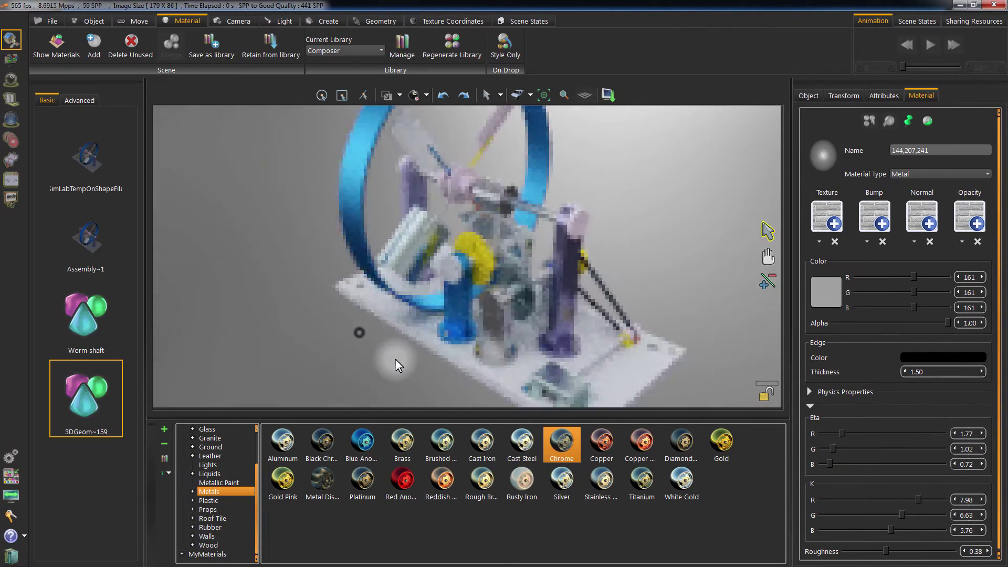
click(491, 307)
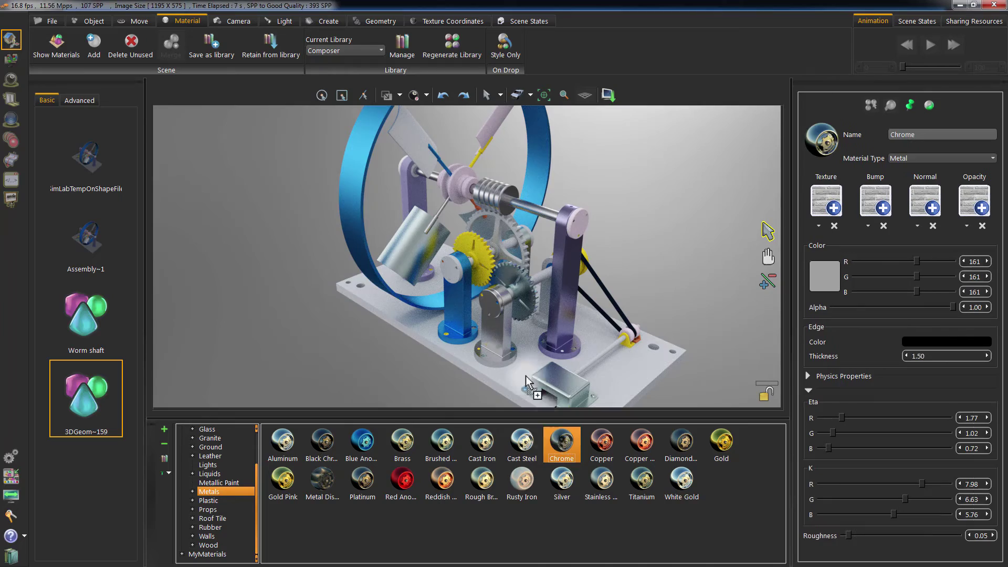
click(402, 269)
drag(402, 269, 541, 339)
Cover the base plate with the Wavy material from the Wood library.
click(541, 340)
click(209, 545)
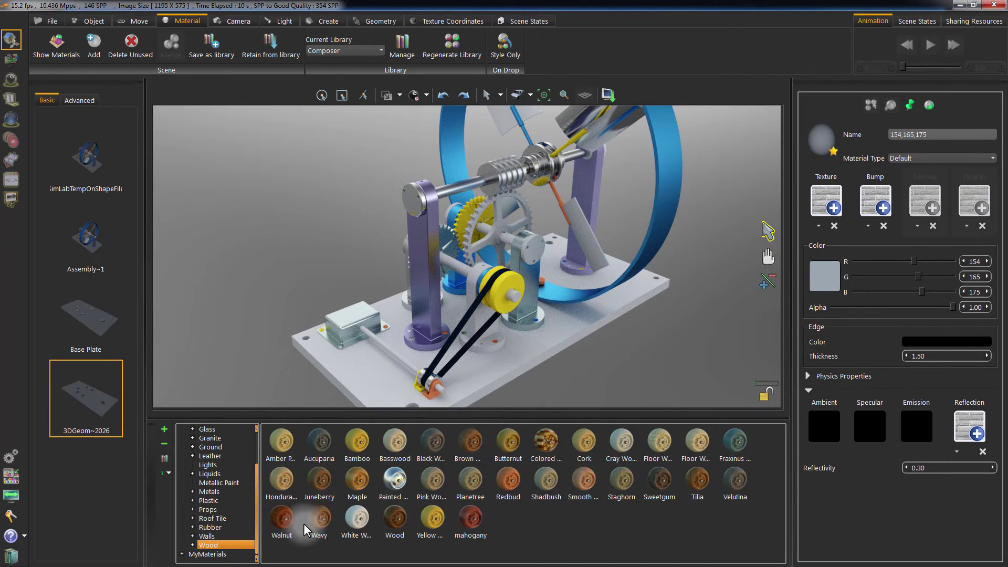
mouse_move(319, 520)
mouse_down()
mouse_move(445, 426)
mouse_move(499, 364)
mouse_up()
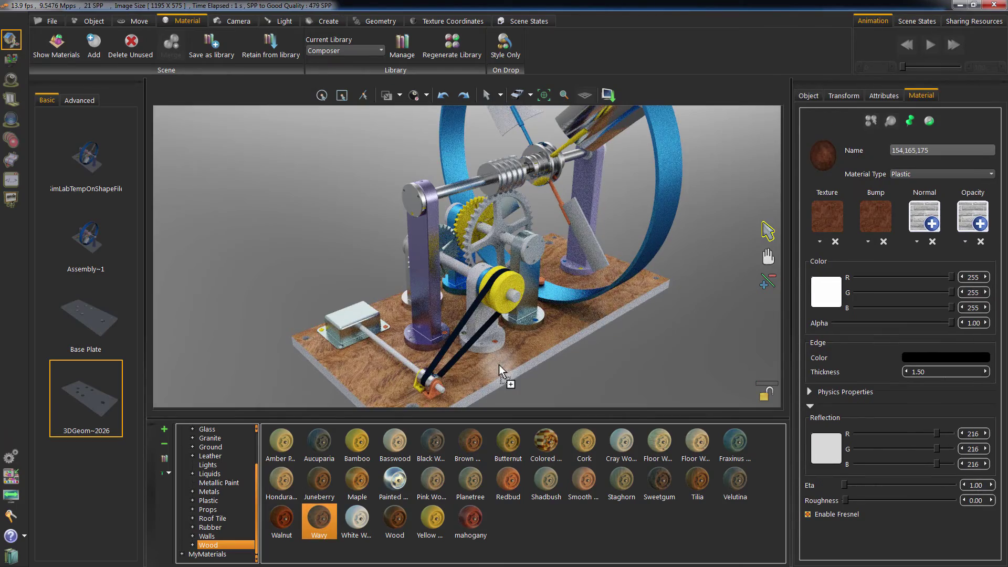
Set the pinion shaft bearing's material type to Plastic and show the Plastic library.
drag(600, 358, 468, 327)
click(468, 327)
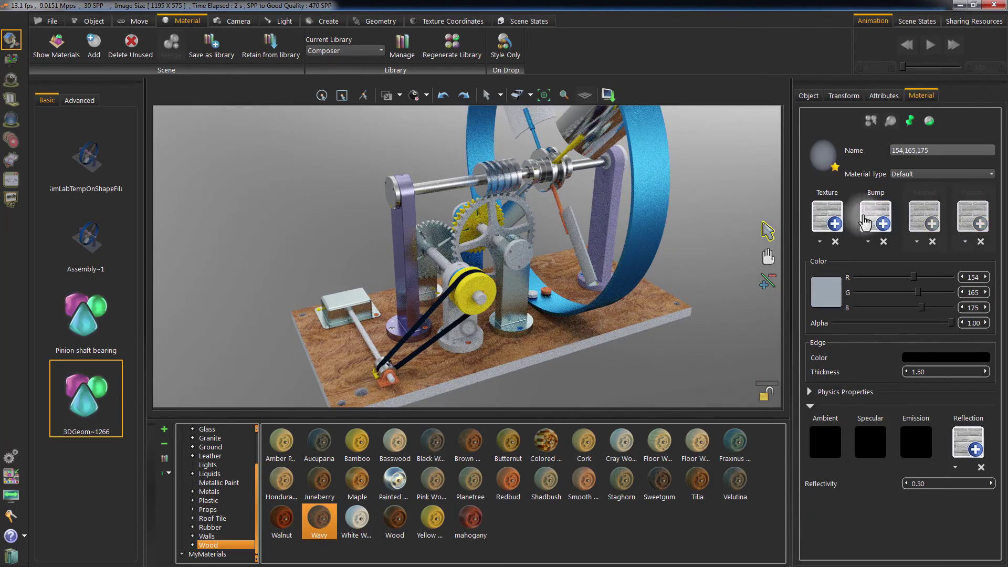
click(940, 174)
click(900, 254)
drag(556, 329, 644, 278)
scroll(651, 278, down, 3)
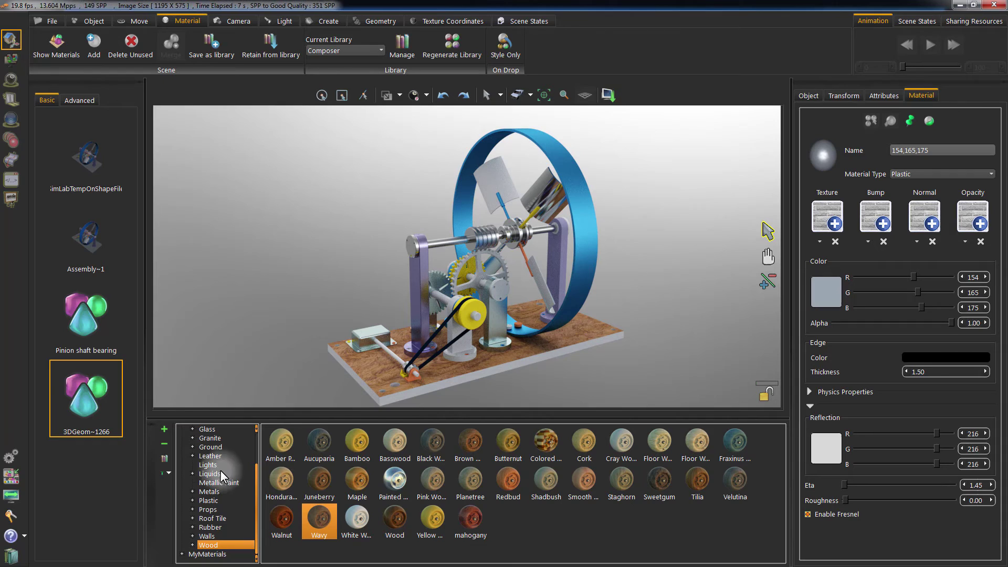
click(218, 503)
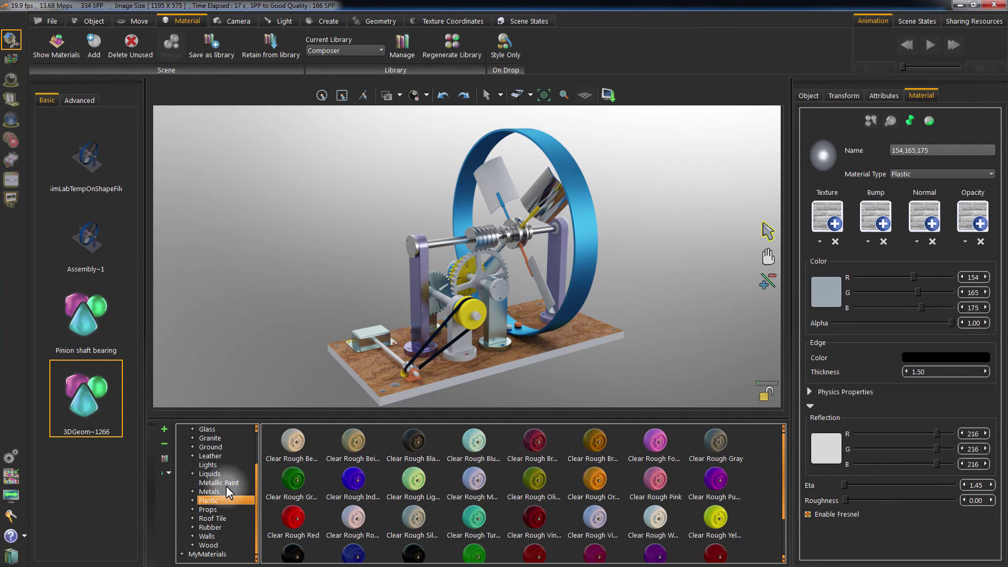
Apply Clear Rough Yellow plastic to the pulley and return to the shaded preview.
drag(716, 517, 491, 344)
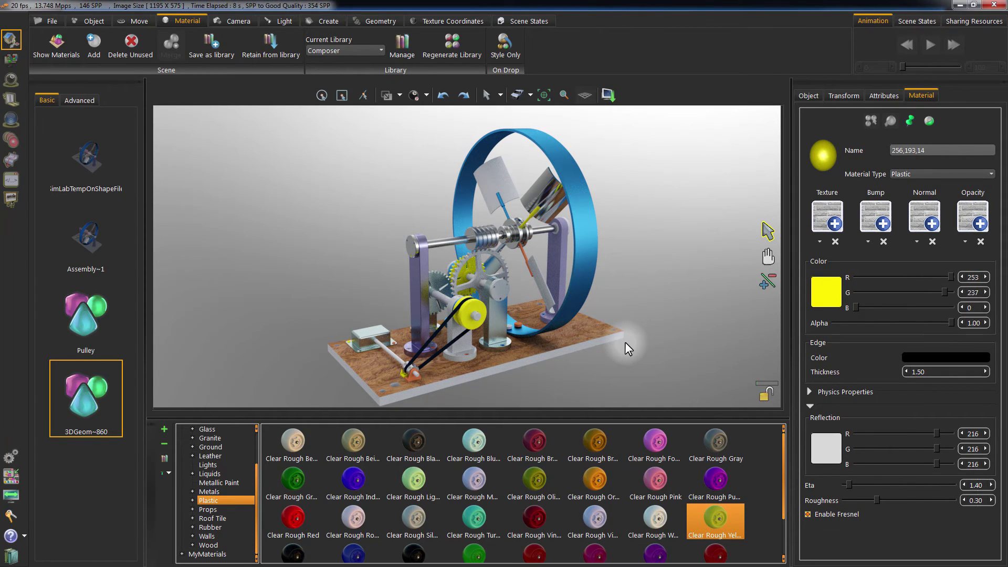
key(Escape)
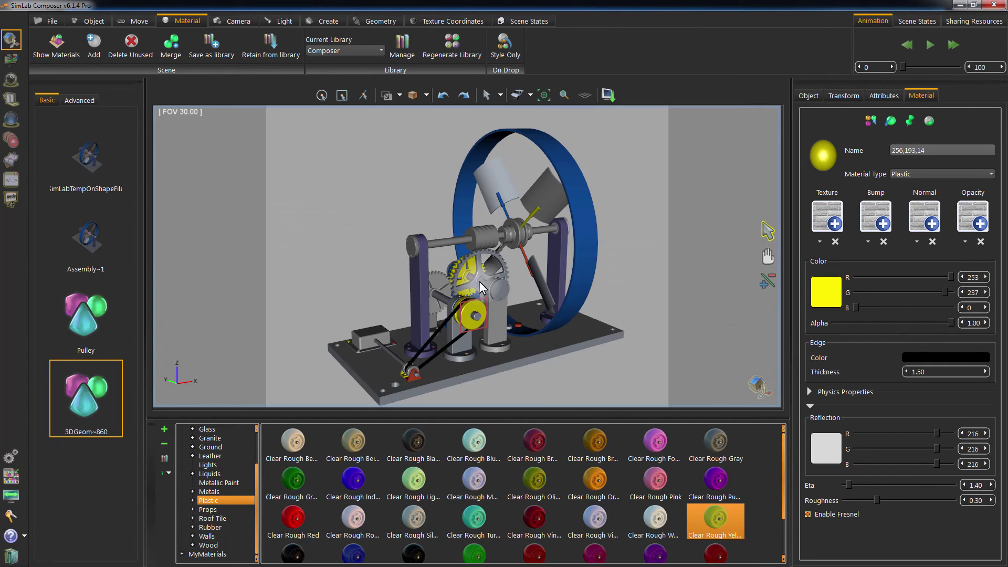
Show the File tab's commands in the ribbon.
click(54, 23)
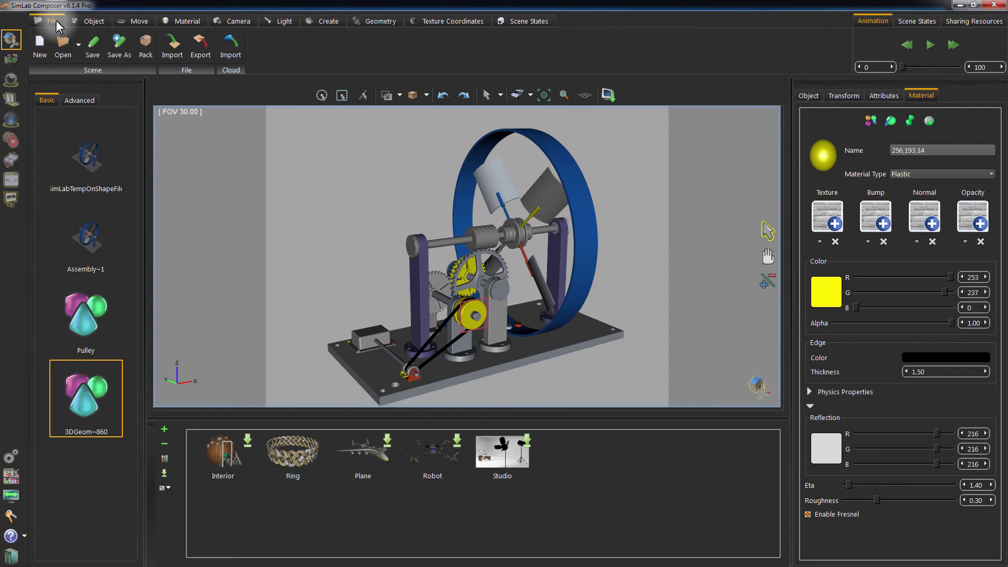